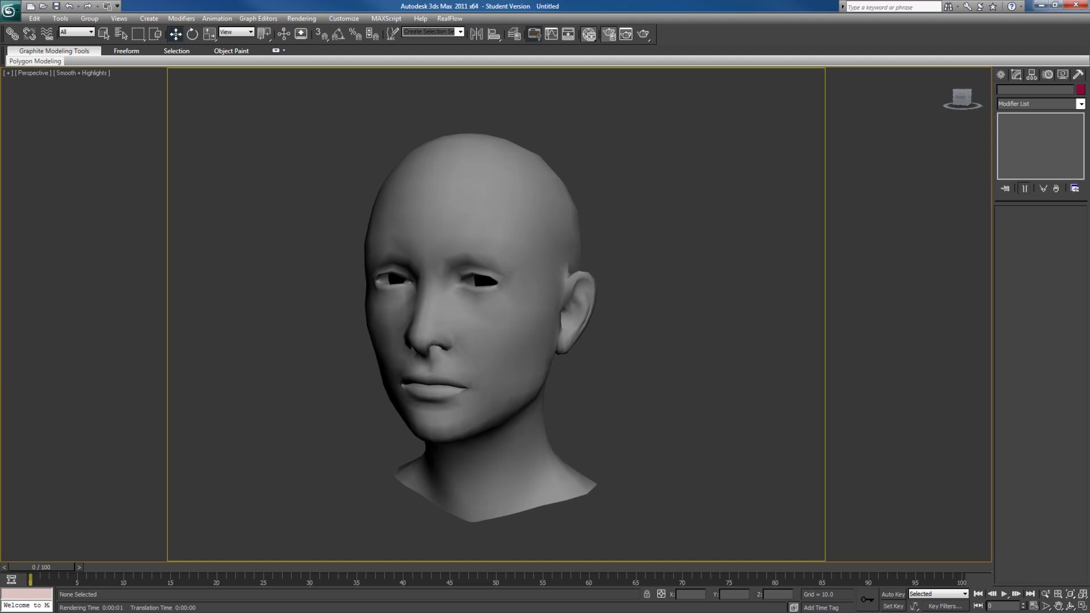
- In Render Setup, reassign mental ray as the production renderer and pick the 800x600 output preset
{"action": "key", "text": "F10"}
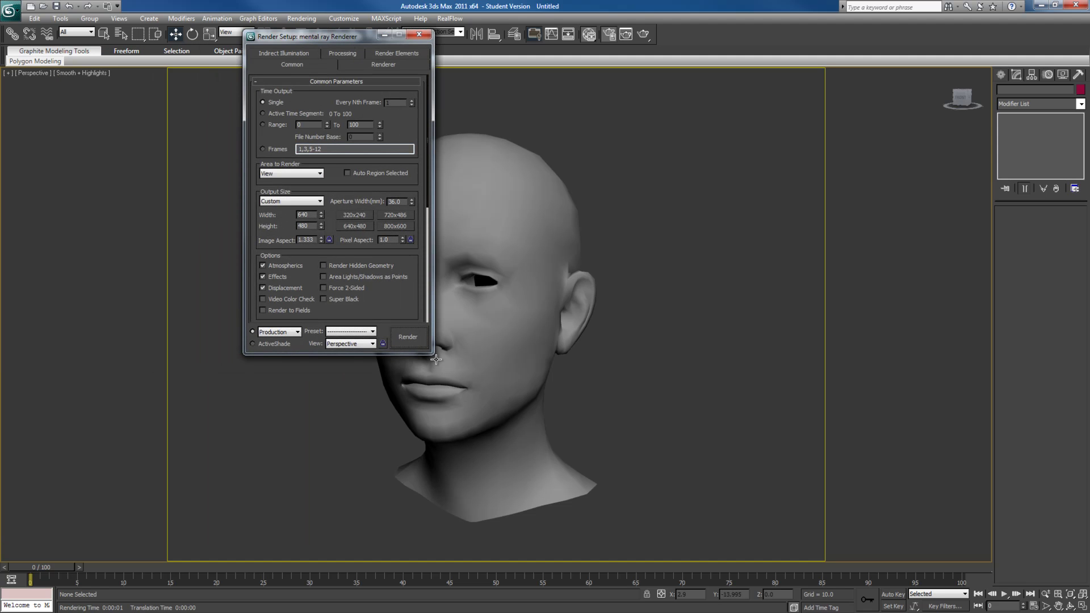
{"action": "left_click_drag", "start_coordinate": [431, 354], "coordinate": [434, 516]}
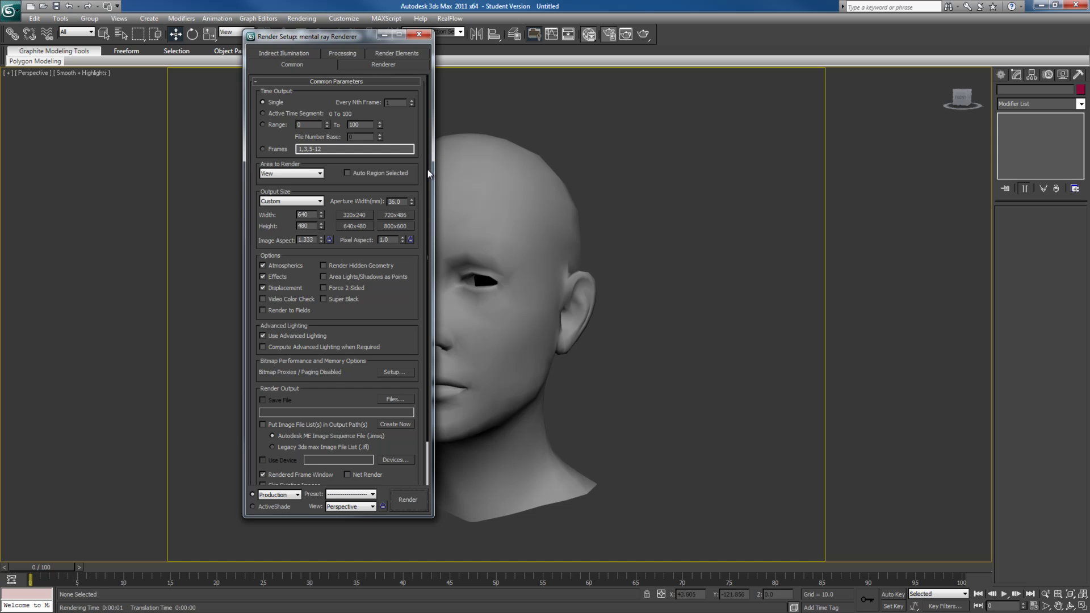
{"action": "left_click_drag", "start_coordinate": [428, 169], "coordinate": [435, 232]}
{"action": "left_click", "coordinate": [296, 478]}
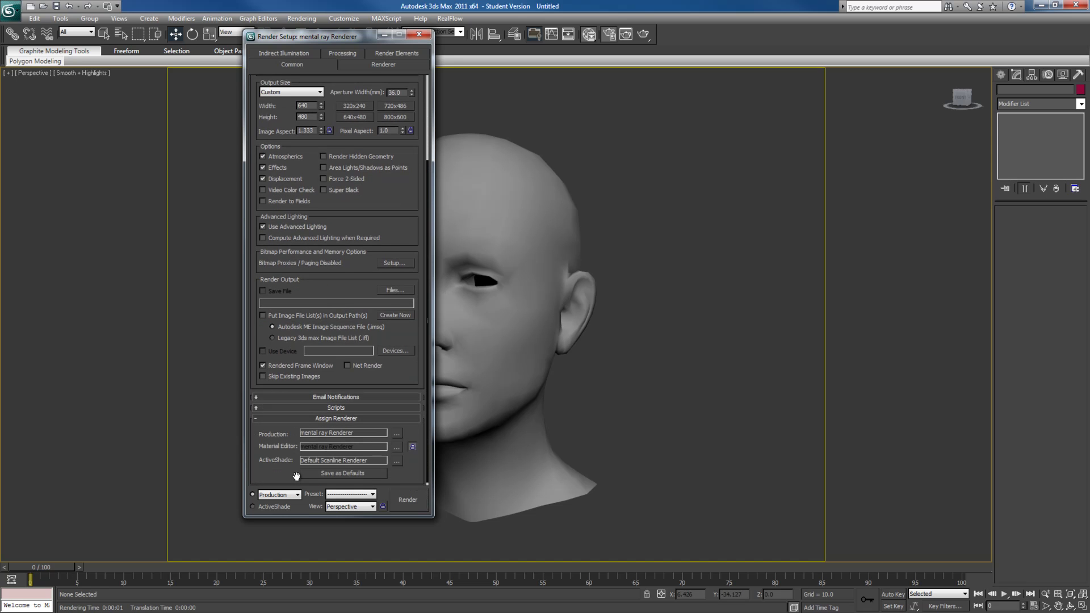
{"action": "left_click", "coordinate": [396, 434]}
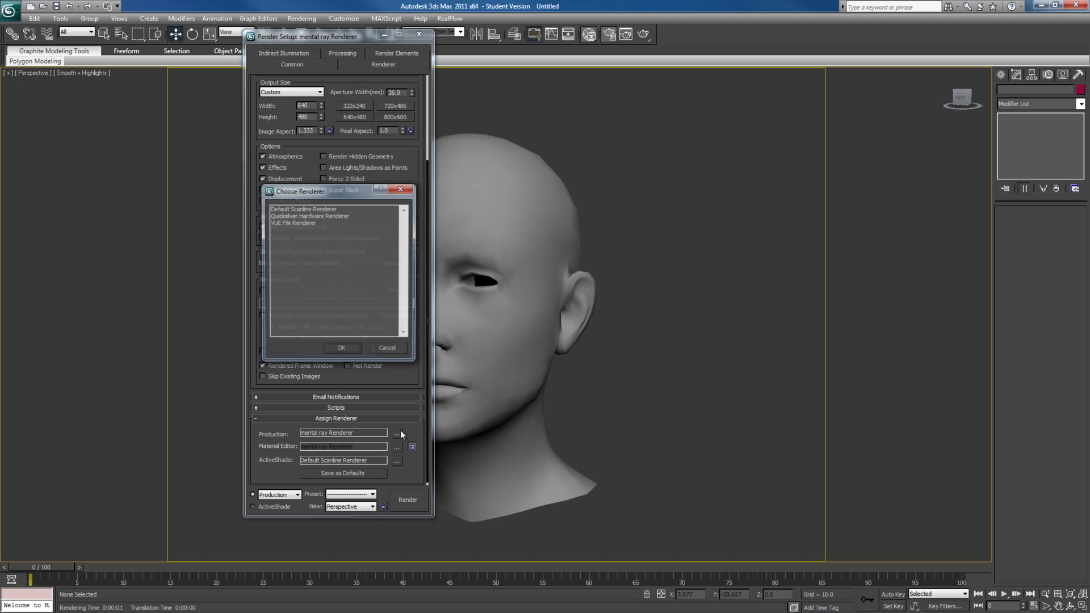
{"action": "double_click", "coordinate": [295, 208]}
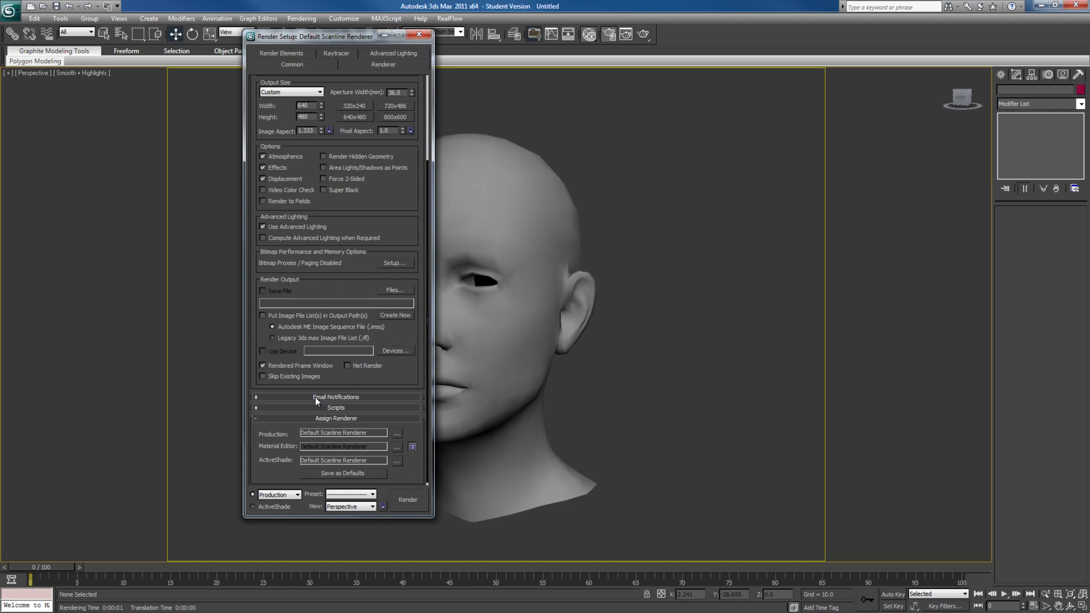
{"action": "left_click", "coordinate": [398, 434]}
{"action": "double_click", "coordinate": [295, 216]}
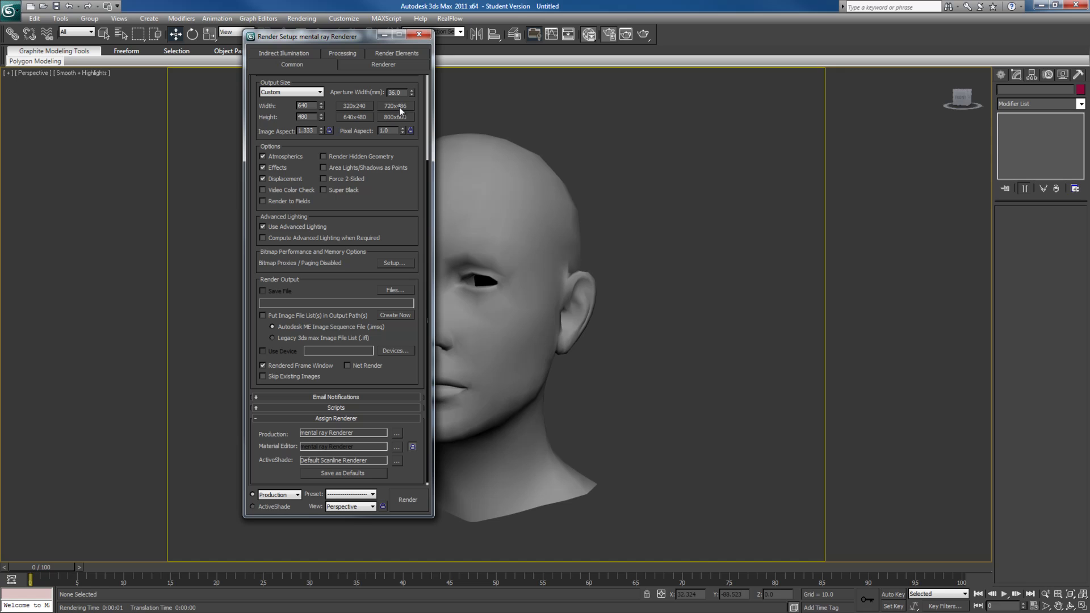
{"action": "left_click", "coordinate": [385, 118]}
- Close Render Setup and bring up the Slate Material Editor
{"action": "left_click", "coordinate": [419, 37]}
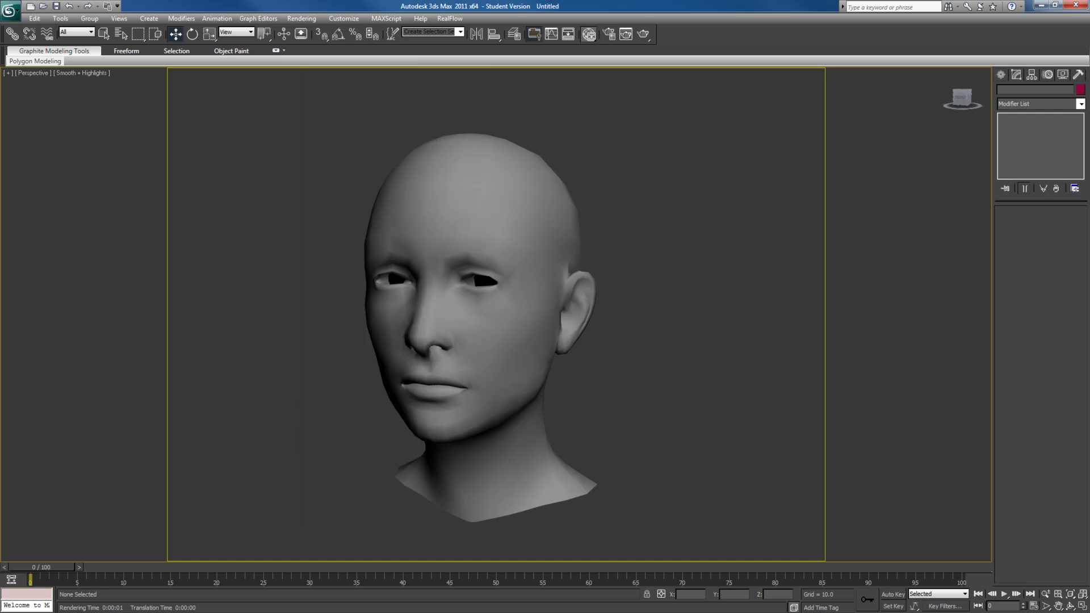
{"action": "key", "text": "m"}
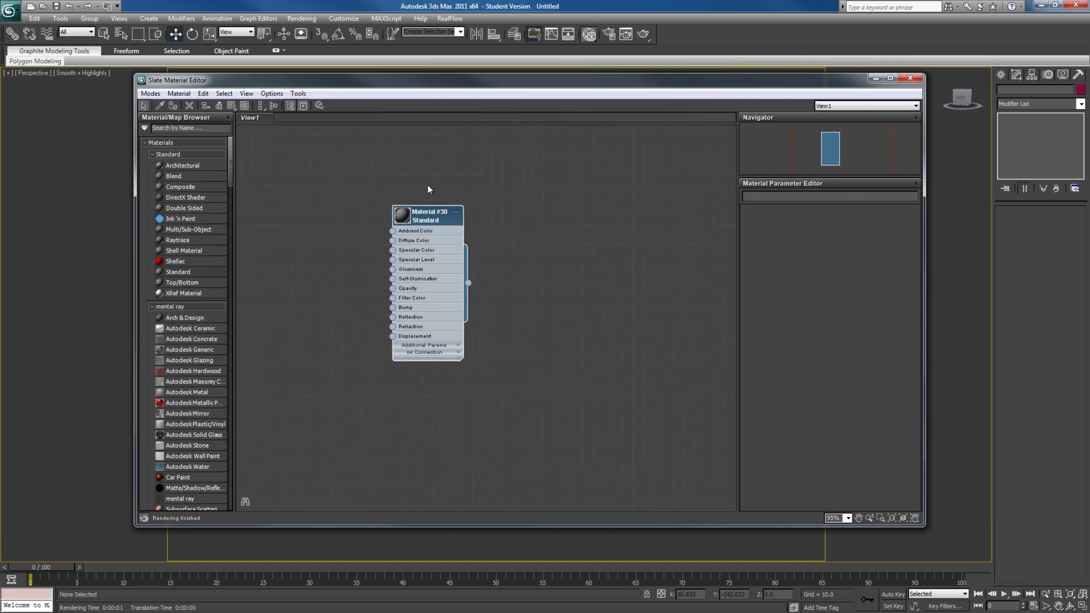
{"action": "left_click_drag", "start_coordinate": [467, 82], "coordinate": [608, 86]}
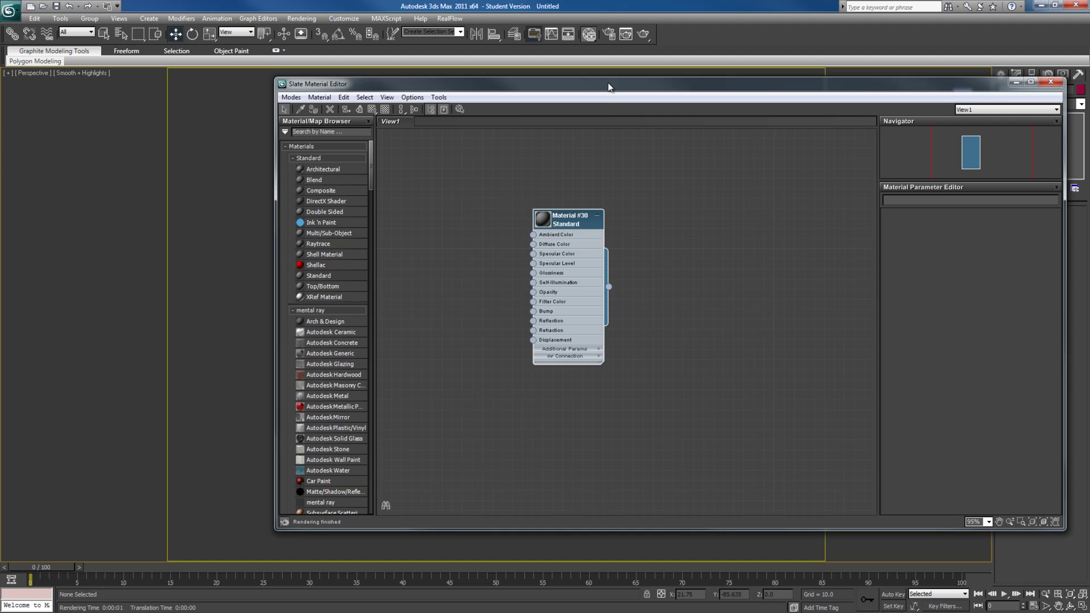
{"action": "left_click_drag", "start_coordinate": [532, 80], "coordinate": [431, 70]}
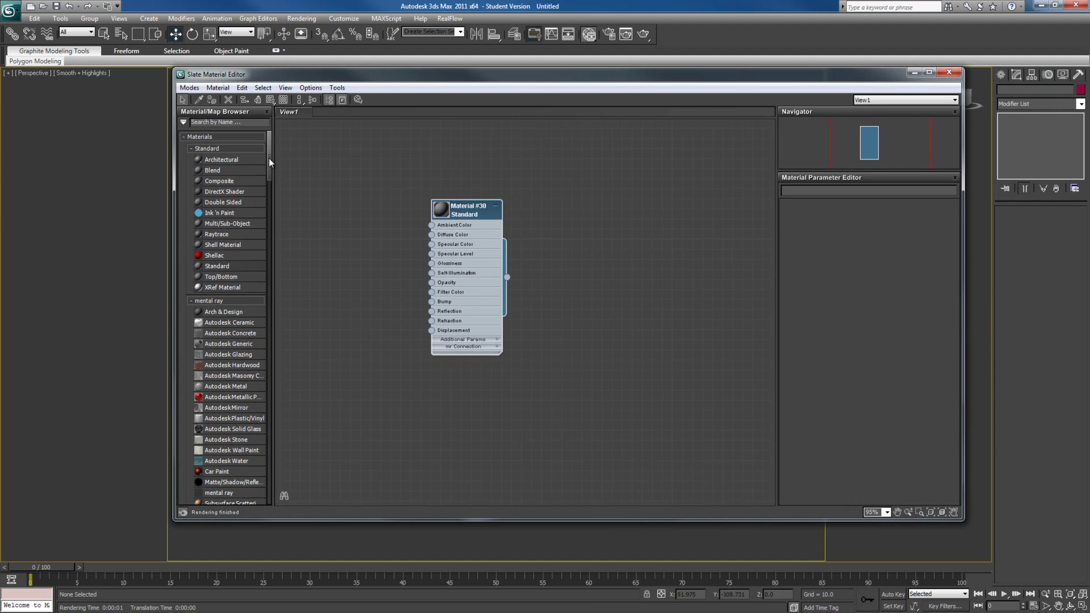
- Unlock Material #30's mental ray Displacement slot and browse the displacement maps for it
{"action": "left_click", "coordinate": [478, 346]}
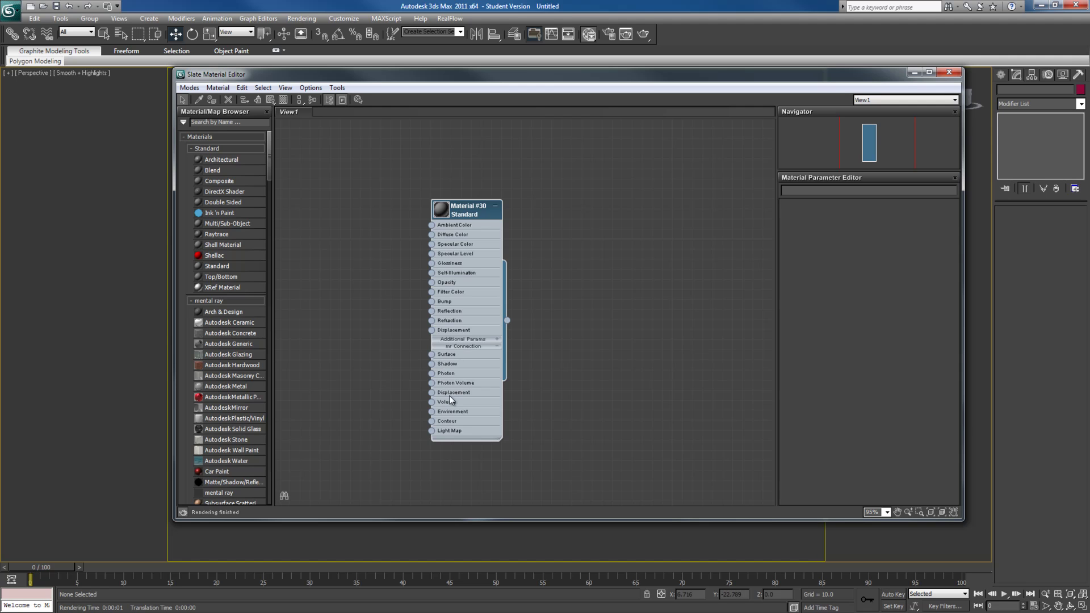
{"action": "double_click", "coordinate": [470, 216]}
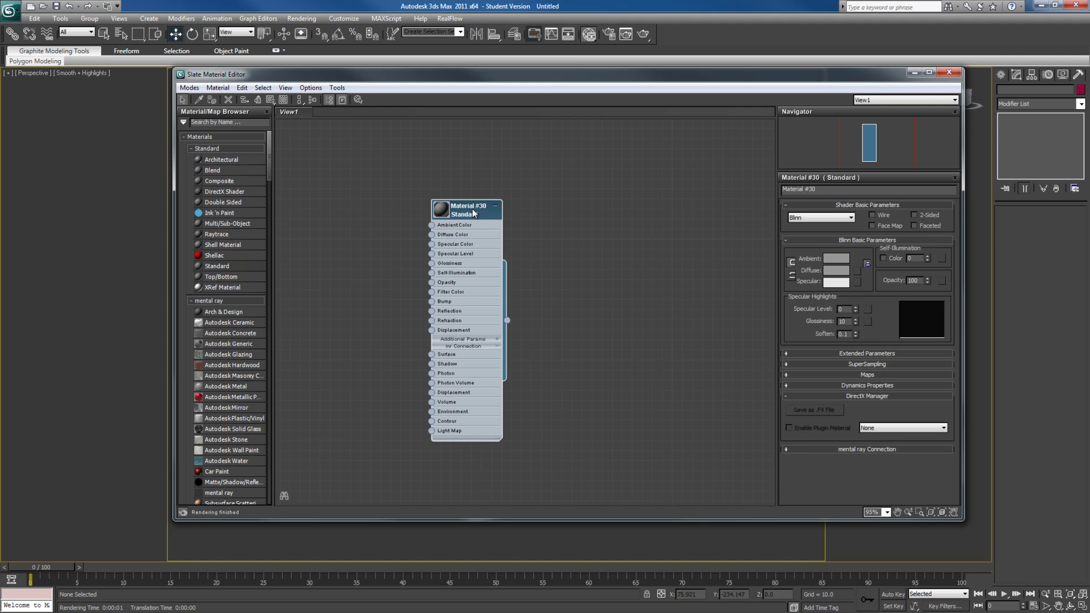
{"action": "scroll", "coordinate": [810, 445], "scroll_direction": "down", "scroll_amount": 5}
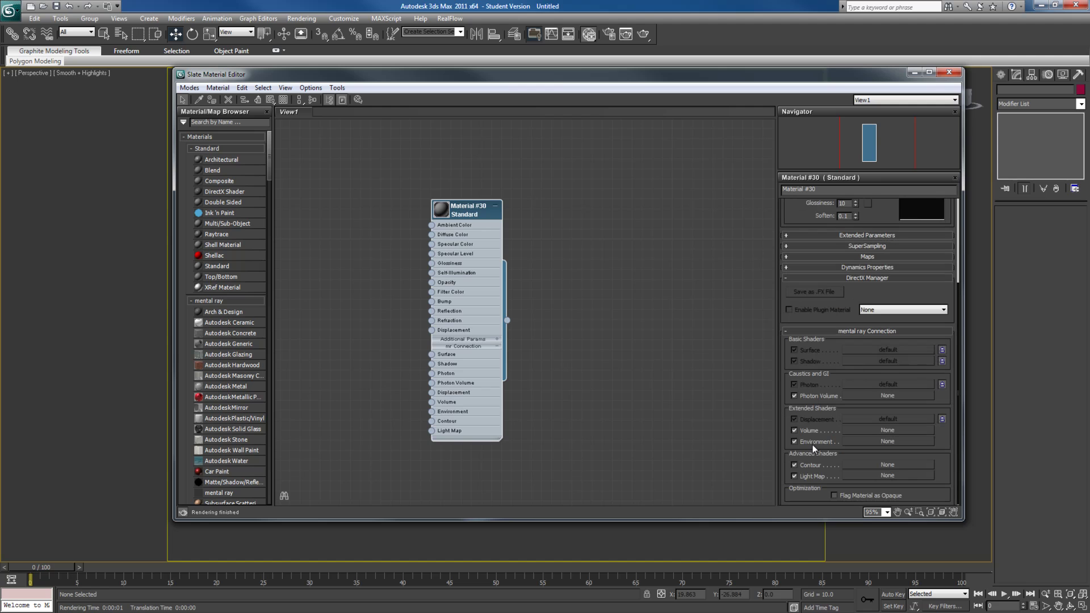
{"action": "left_click", "coordinate": [941, 419]}
{"action": "left_click", "coordinate": [918, 420]}
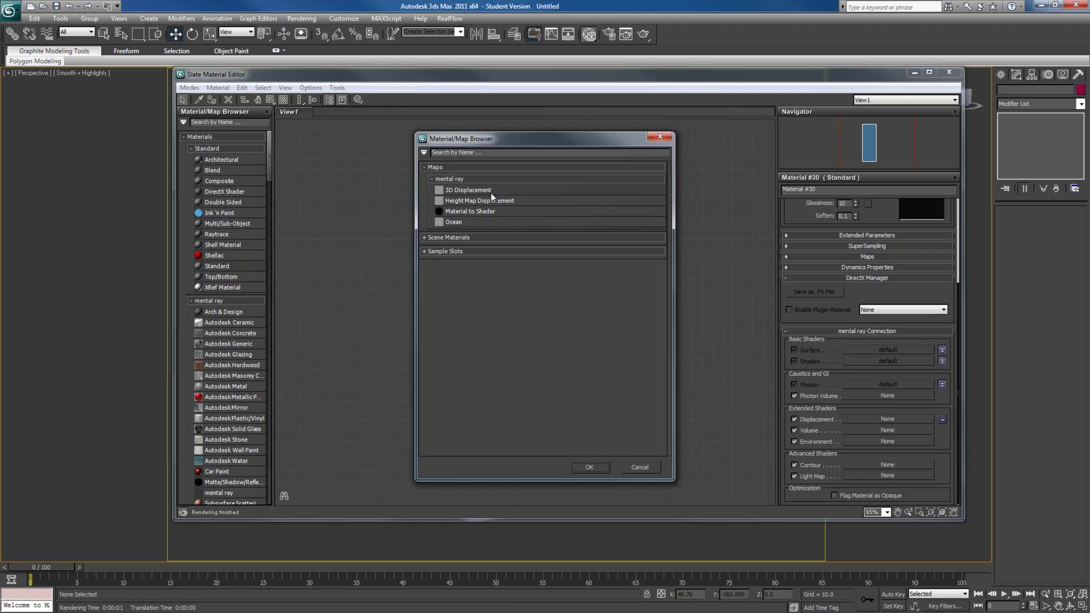
- Plug a 3D Displacement map into Material #30's displacement slot
{"action": "double_click", "coordinate": [469, 189]}
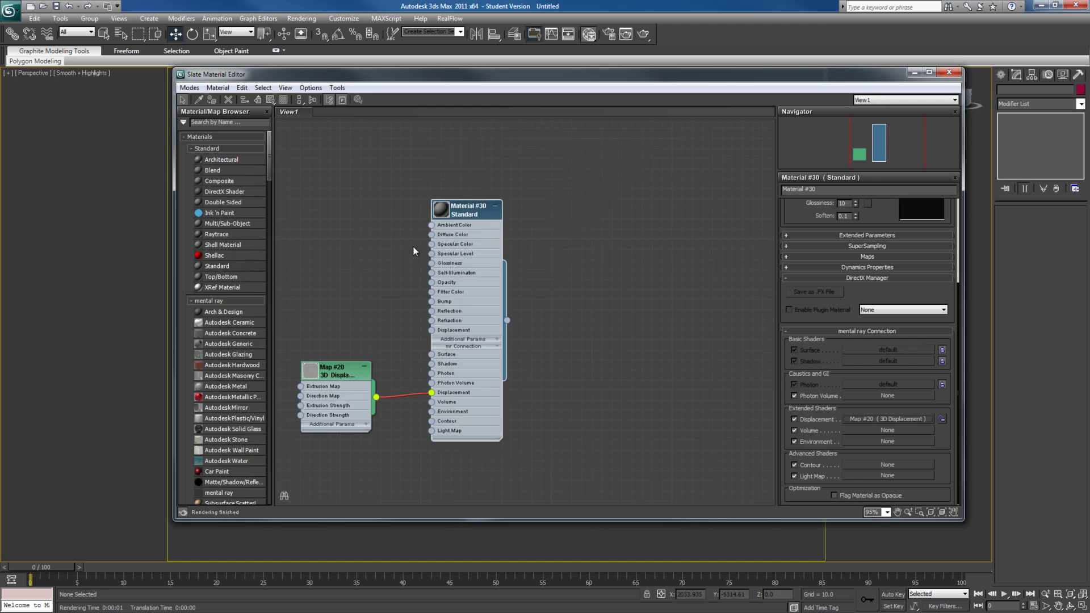
{"action": "double_click", "coordinate": [332, 366]}
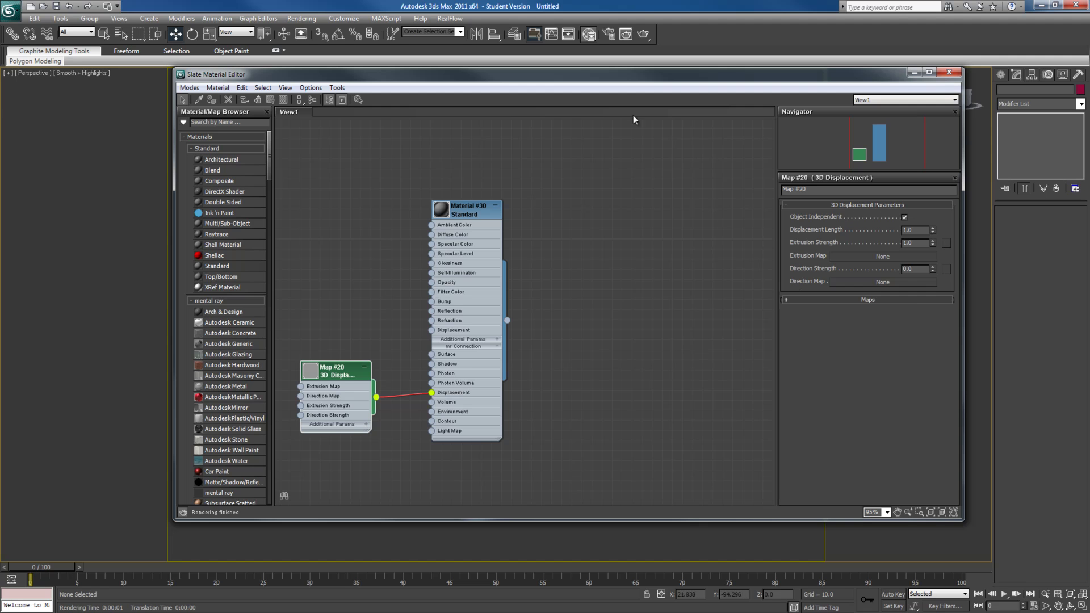
{"action": "left_click_drag", "start_coordinate": [624, 77], "coordinate": [539, 73]}
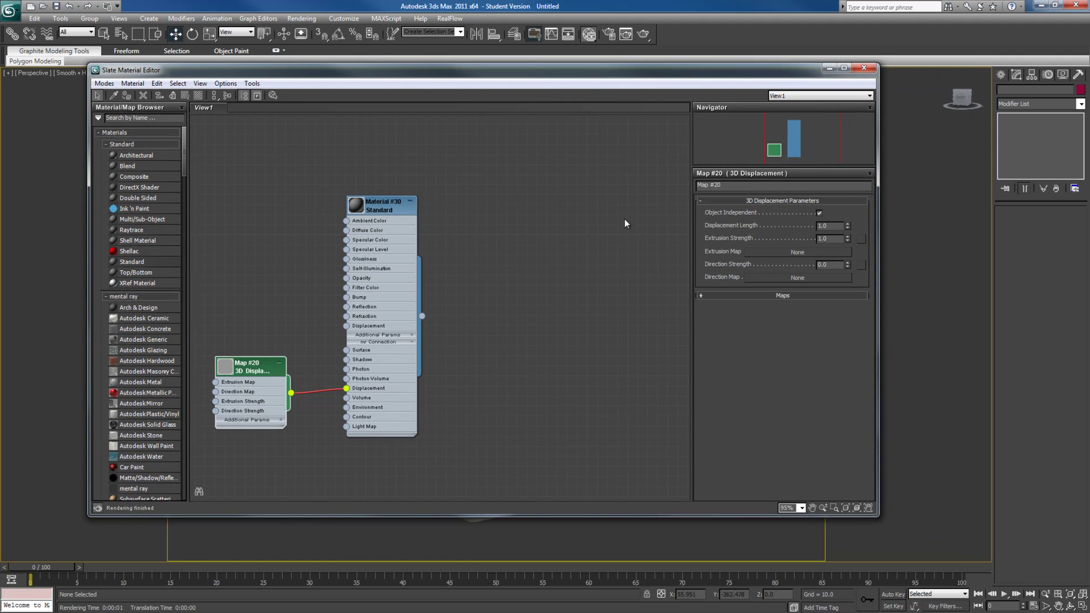
- Load FemaleHead_D.tif as the 3D Displacement extrusion map and render a test frame
{"action": "left_click", "coordinate": [797, 252]}
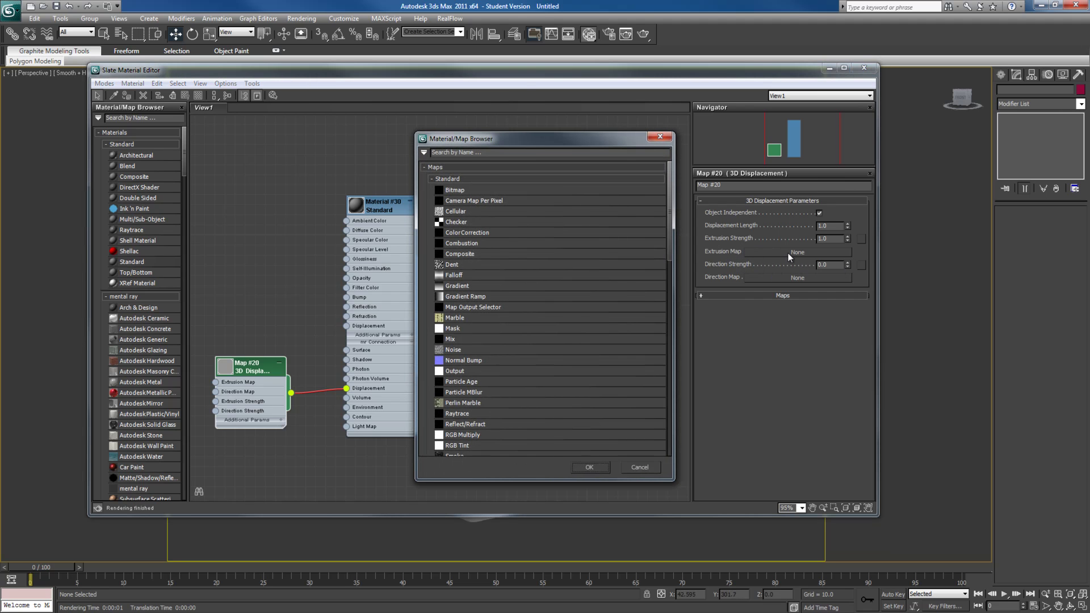
{"action": "double_click", "coordinate": [462, 192]}
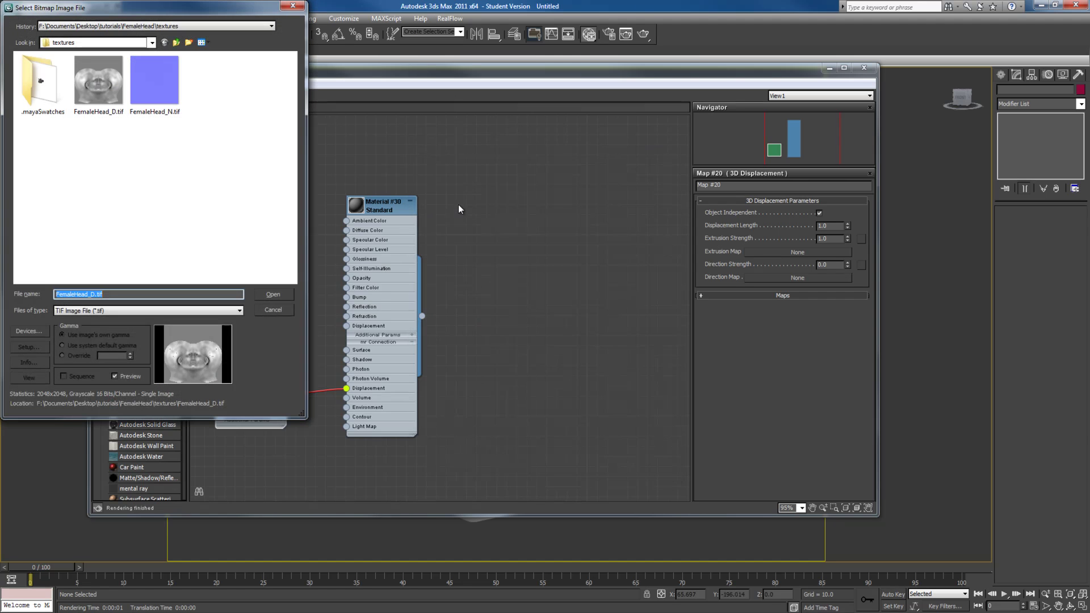
{"action": "double_click", "coordinate": [85, 84]}
{"action": "left_click_drag", "start_coordinate": [483, 68], "coordinate": [109, 117]}
{"action": "left_click", "coordinate": [645, 35]}
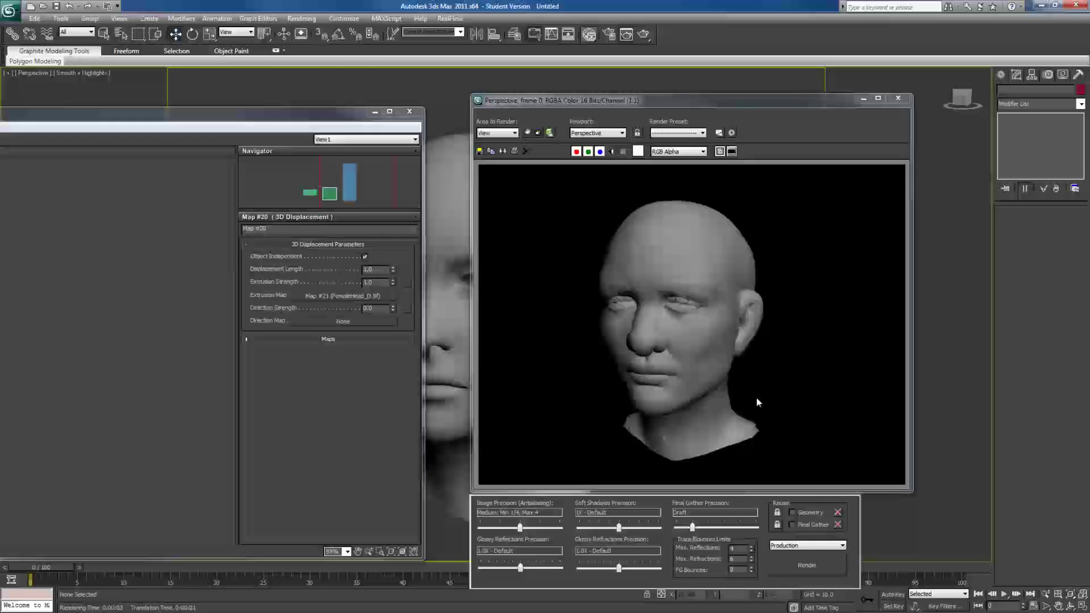
- Set the FemaleHead_D.tif bitmap's Output RGB Offset to -0.5 and re-render the head
{"action": "left_click", "coordinate": [290, 125]}
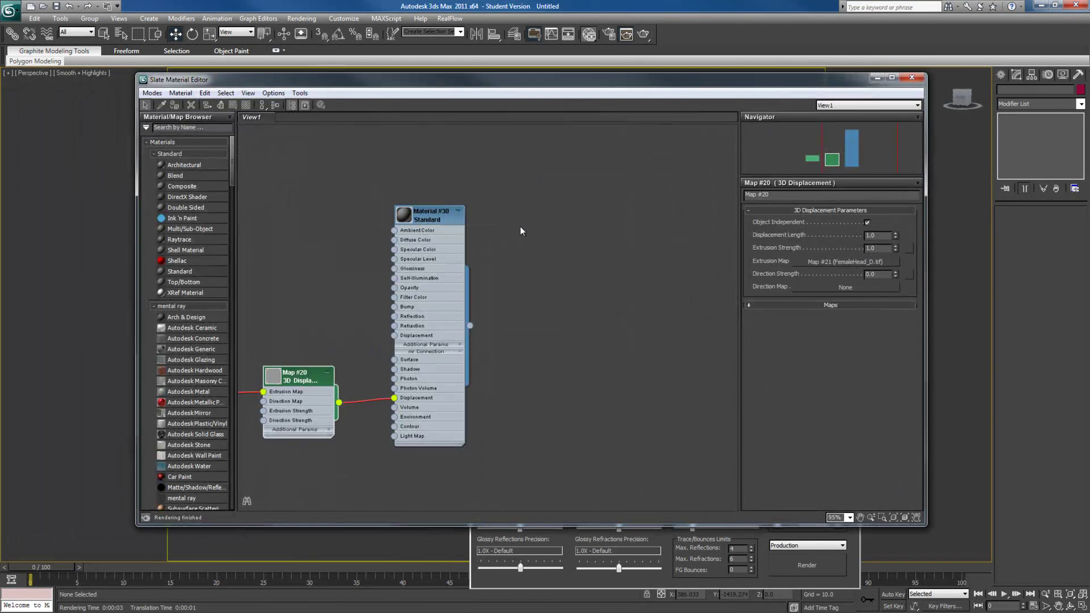
{"action": "middle_click_drag", "start_coordinate": [288, 303], "coordinate": [433, 267]}
{"action": "double_click", "coordinate": [314, 348]}
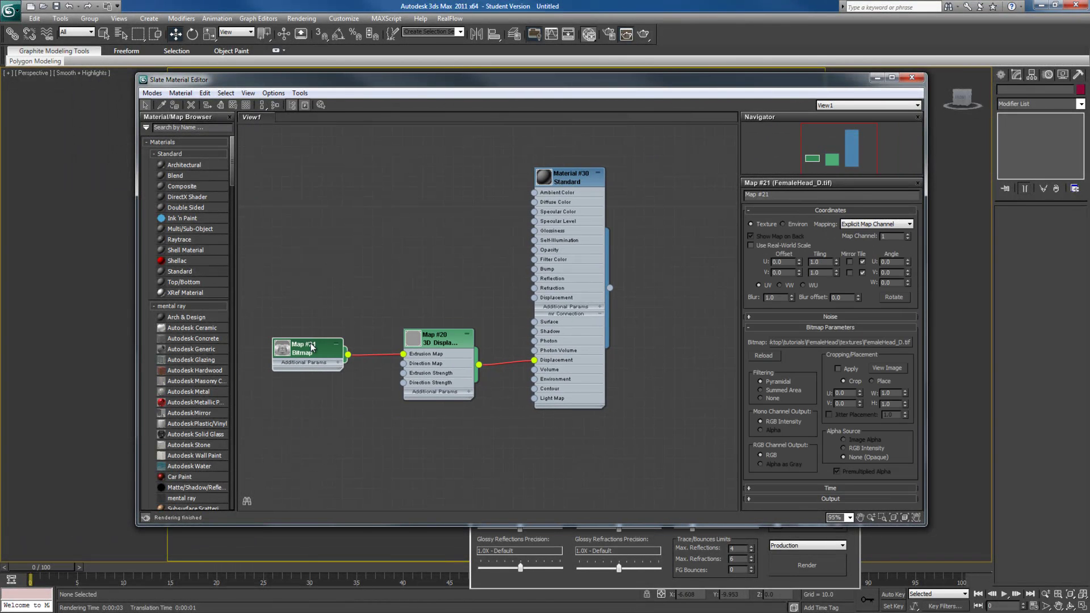
{"action": "left_click", "coordinate": [781, 498]}
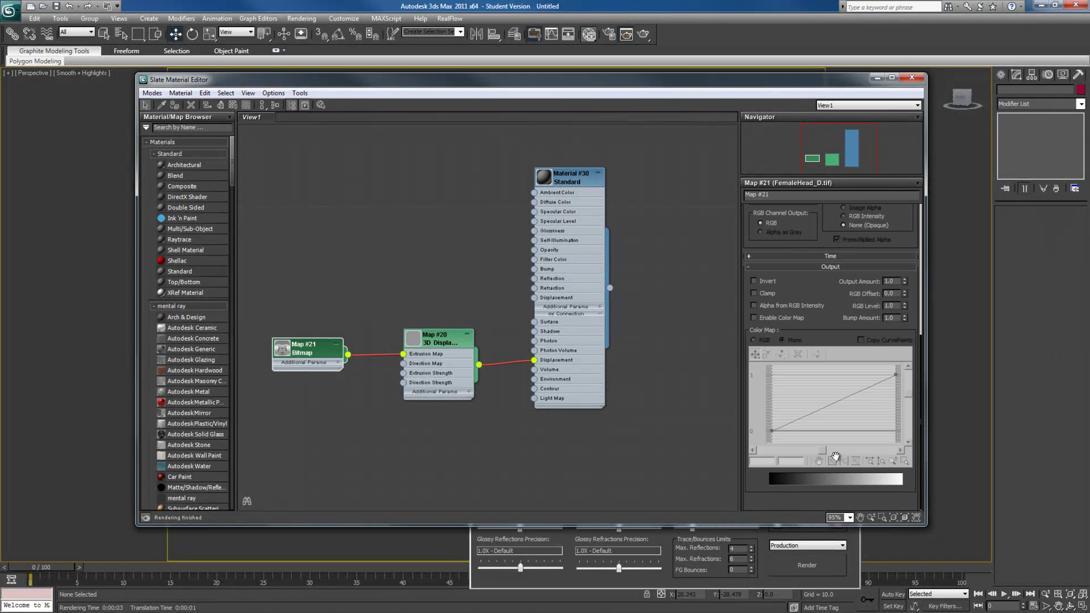
{"action": "double_click", "coordinate": [890, 292]}
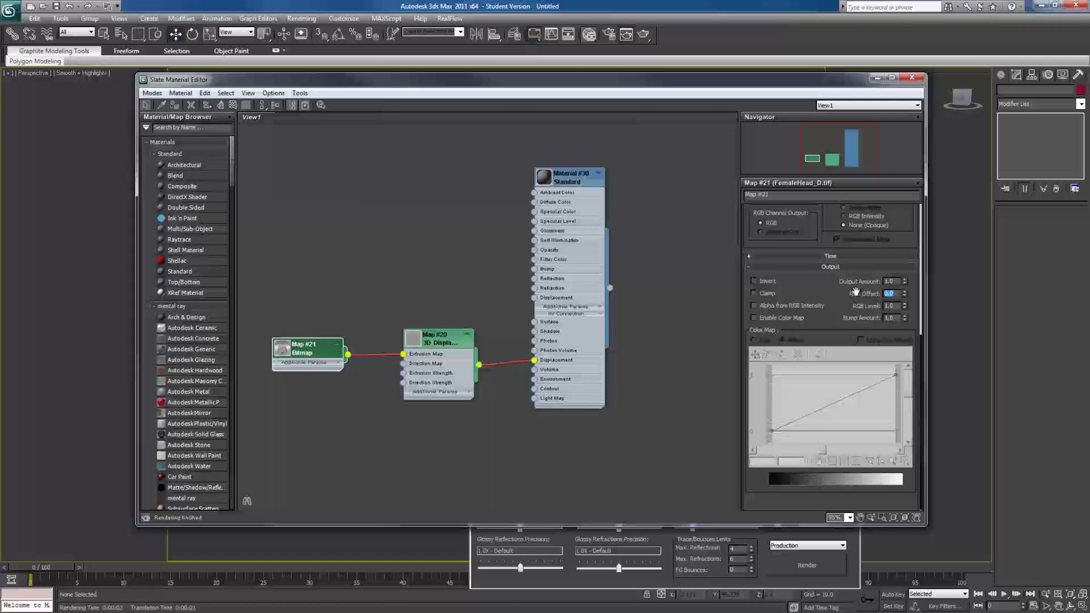
{"action": "type", "text": "-.5"}
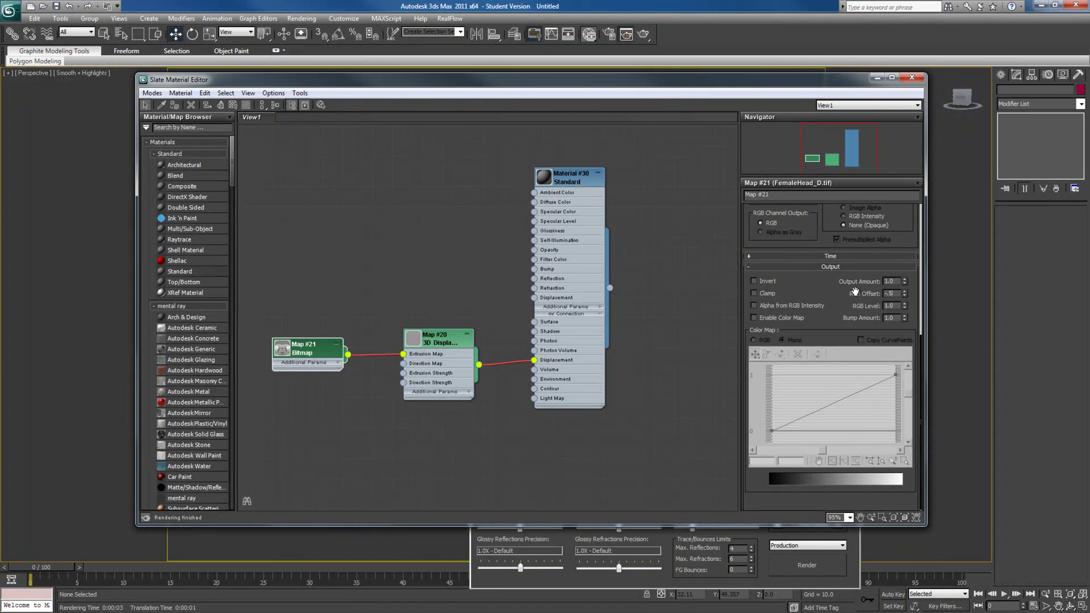
{"action": "key", "text": "Return"}
{"action": "left_click_drag", "start_coordinate": [759, 82], "coordinate": [623, 88]}
{"action": "left_click", "coordinate": [815, 565]}
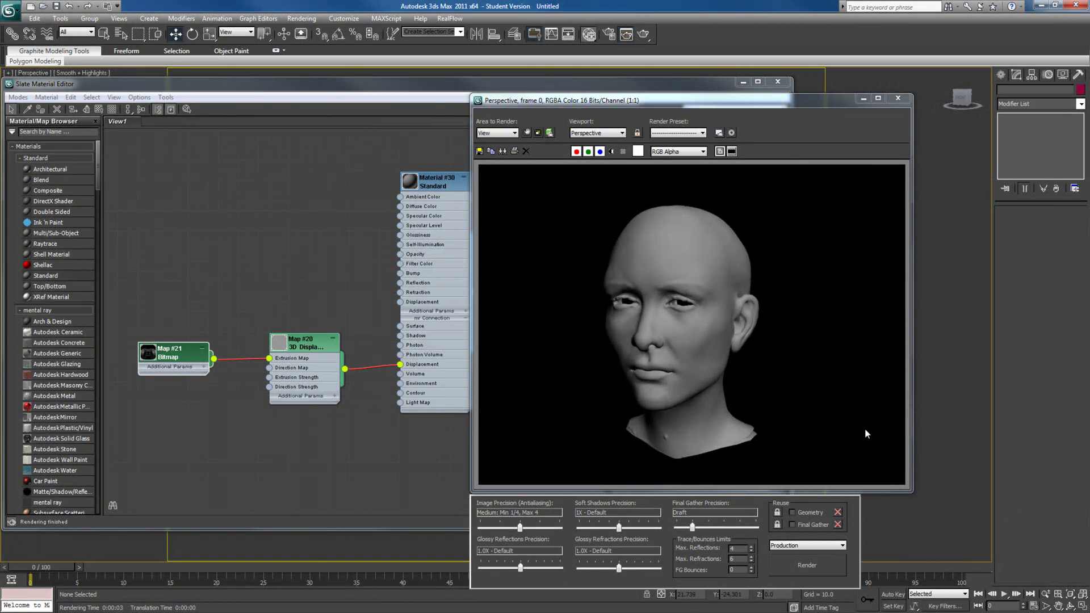
- Close the editors, select the head and add a TurboSmooth modifier
{"action": "left_click", "coordinate": [863, 100]}
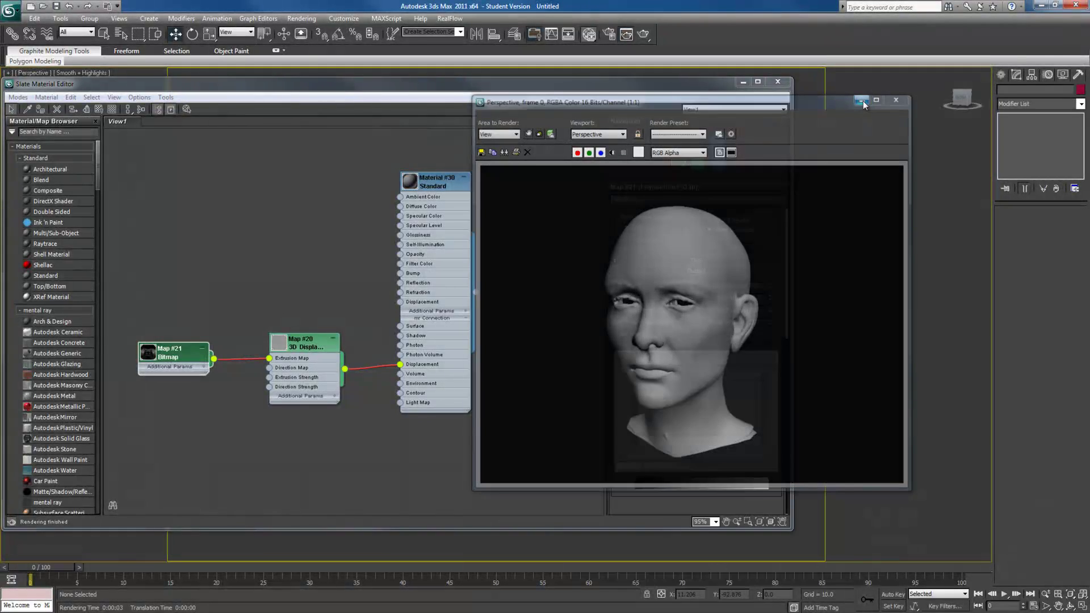
{"action": "left_click", "coordinate": [777, 81]}
{"action": "left_click", "coordinate": [477, 318]}
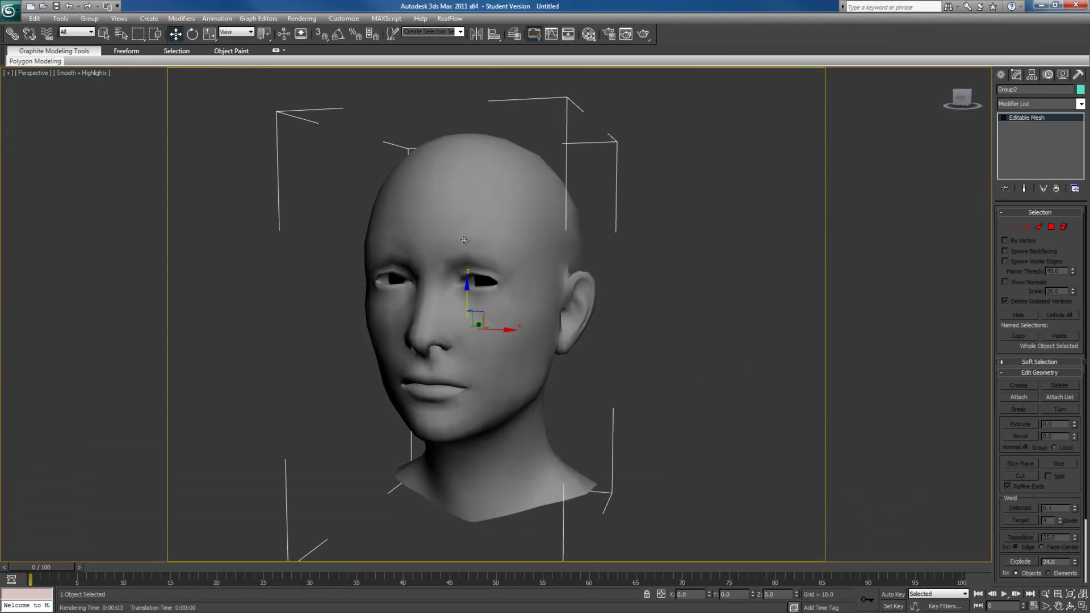
{"action": "left_click", "coordinate": [1080, 104]}
{"action": "left_click_drag", "start_coordinate": [1079, 233], "coordinate": [1072, 450]}
{"action": "left_click", "coordinate": [1056, 447]}
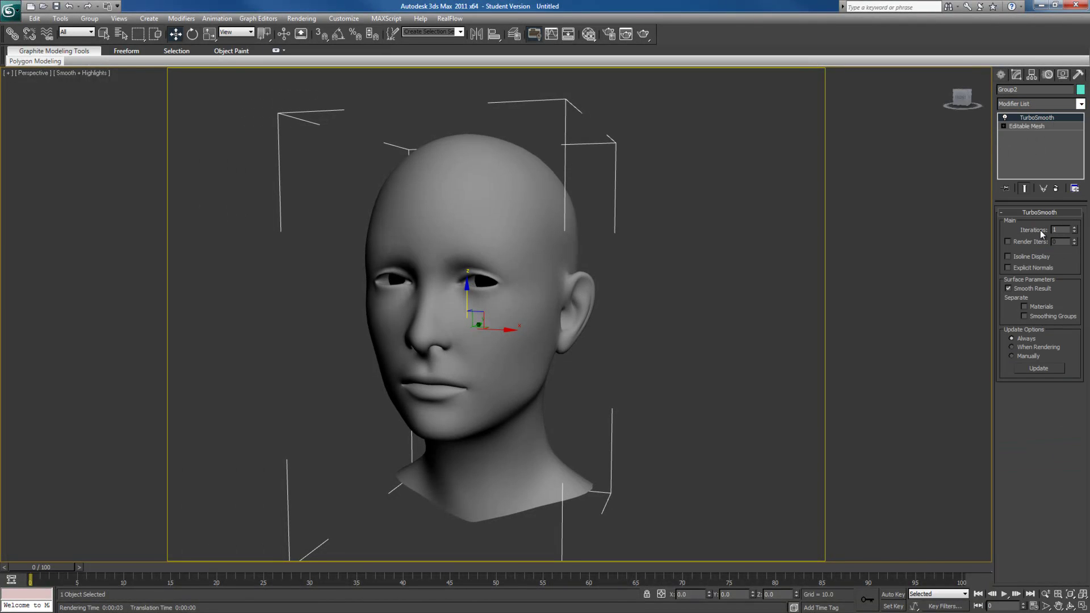
- Set TurboSmooth to 0 viewport iterations and 2 render iterations, then render the head
{"action": "left_click", "coordinate": [1074, 232]}
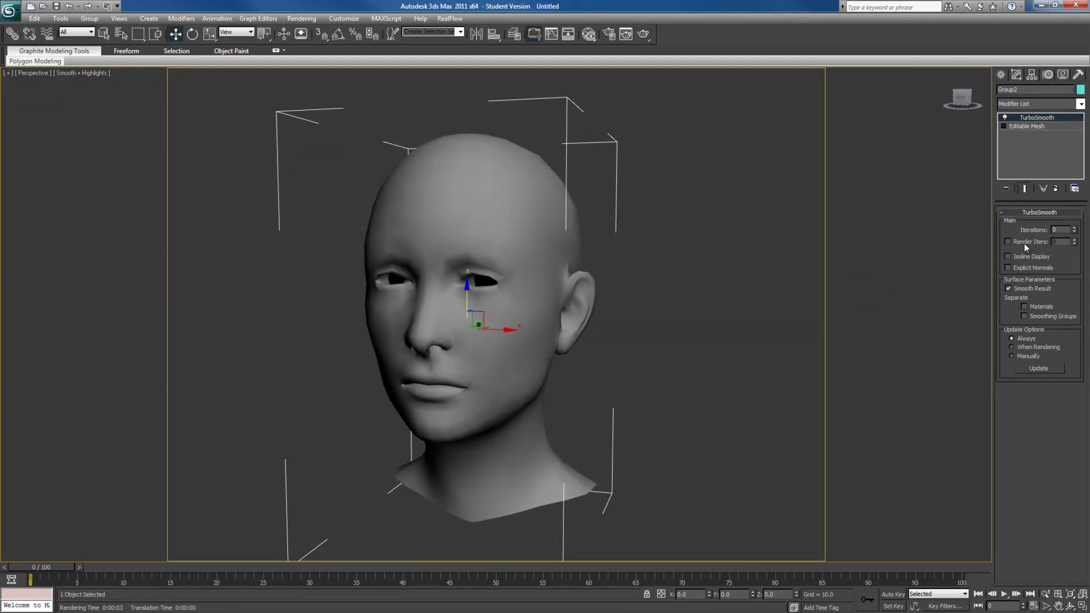
{"action": "left_click", "coordinate": [1027, 242]}
{"action": "left_click", "coordinate": [1074, 239]}
{"action": "left_click", "coordinate": [1074, 239]}
{"action": "left_click", "coordinate": [626, 35]}
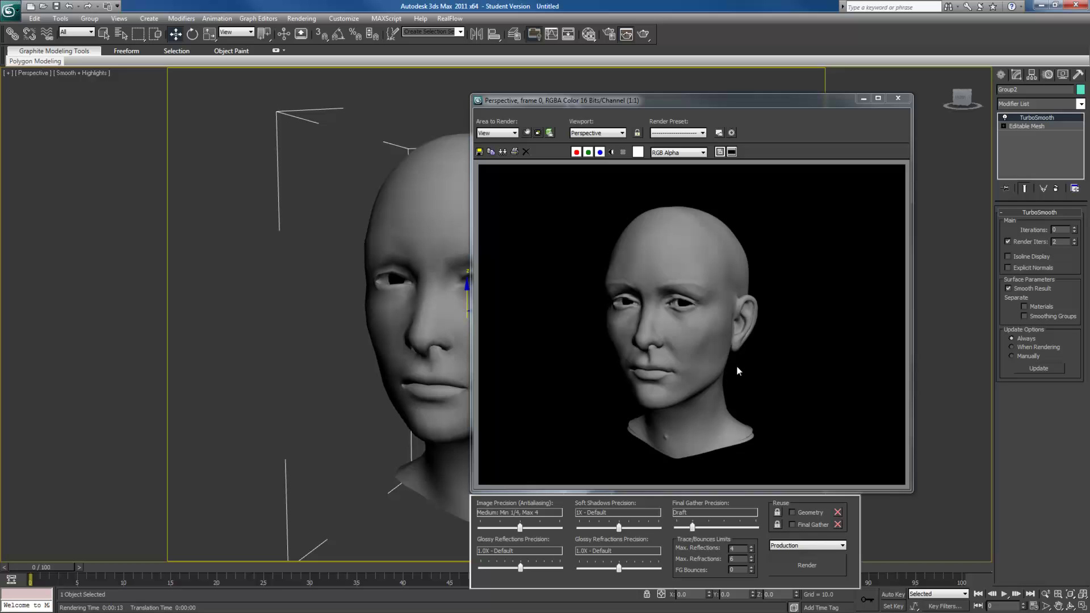
{"action": "left_click", "coordinate": [899, 100]}
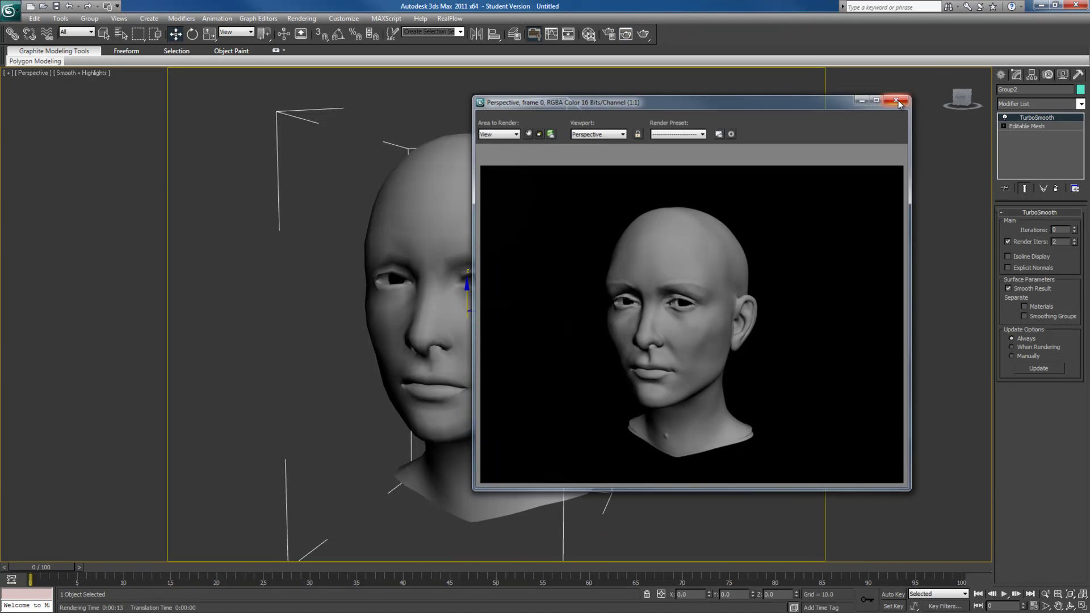
- Add a Subsurface Scattering Fast Skin+Displacement material to the Slate node view
{"action": "key", "text": "m"}
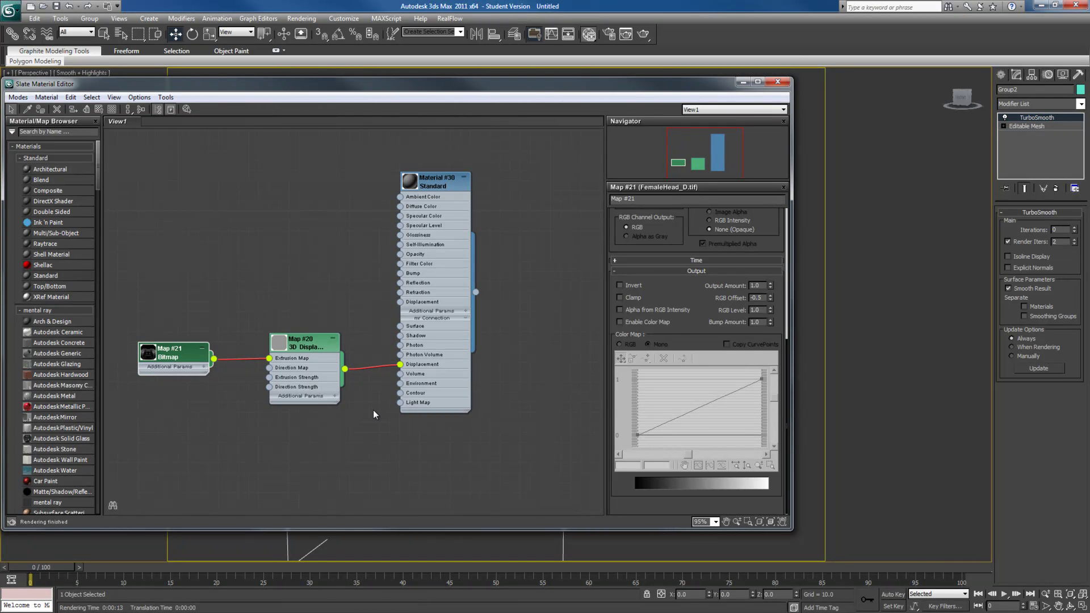
{"action": "scroll", "coordinate": [373, 410], "scroll_direction": "down", "scroll_amount": 4}
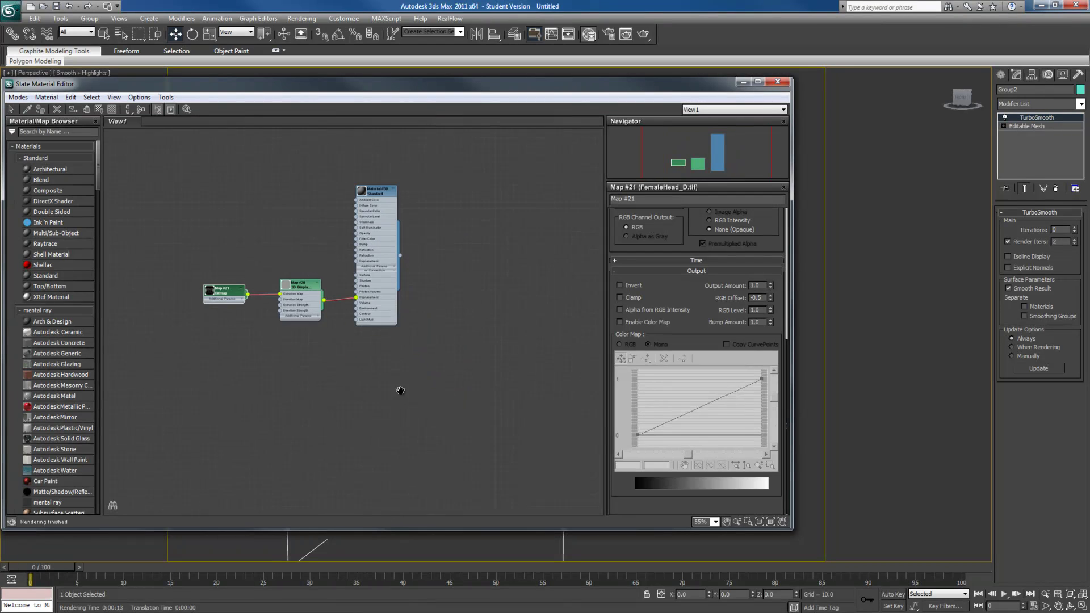
{"action": "middle_click_drag", "start_coordinate": [400, 391], "coordinate": [382, 354]}
{"action": "scroll", "coordinate": [97, 180], "scroll_direction": "down", "scroll_amount": 6}
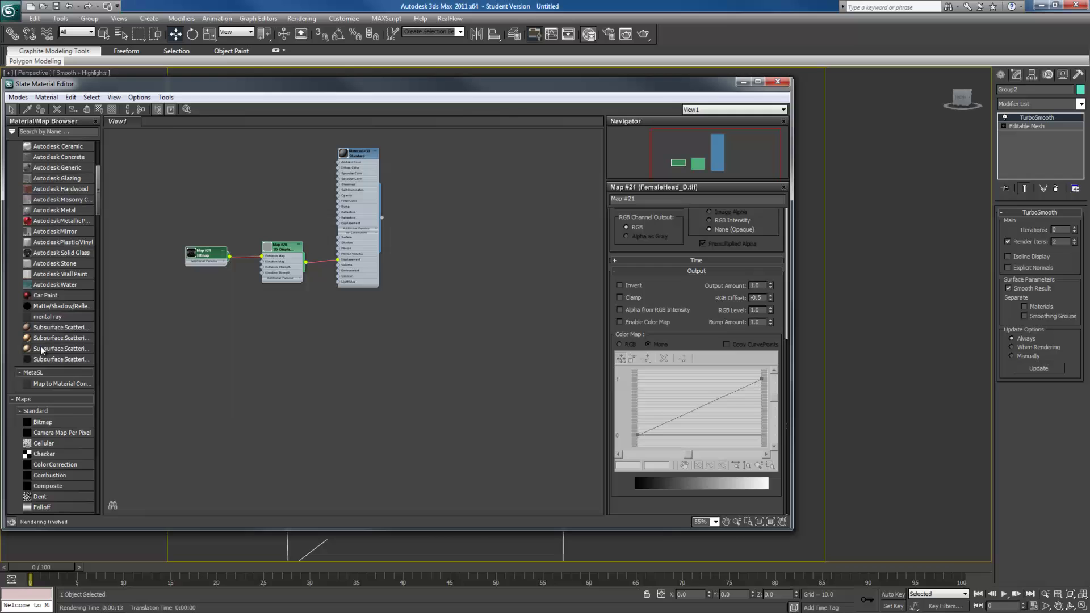
{"action": "left_click_drag", "start_coordinate": [101, 353], "coordinate": [184, 354]}
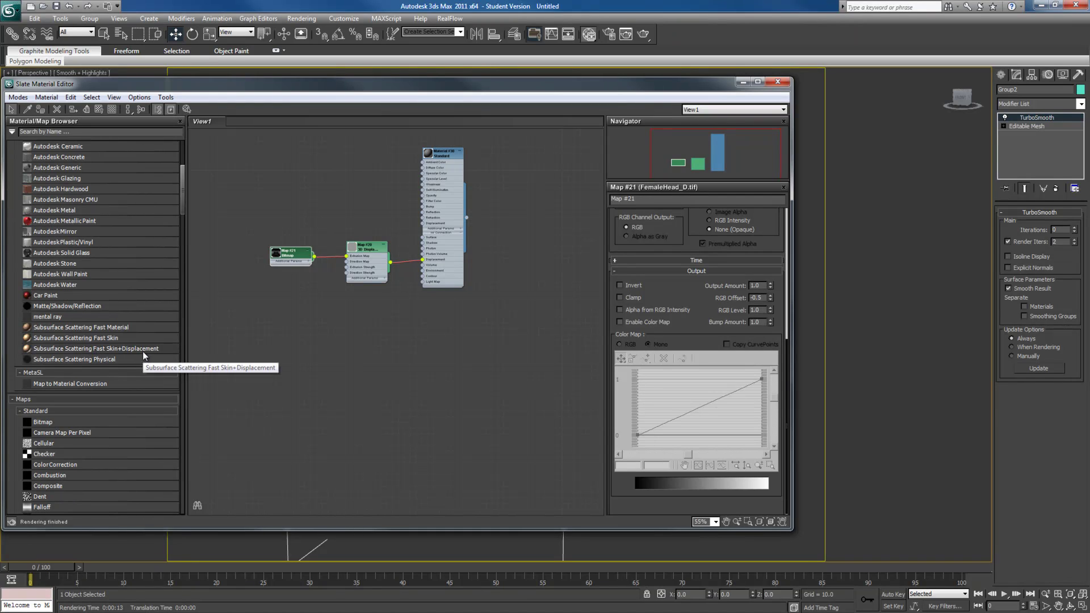
{"action": "left_click_drag", "start_coordinate": [128, 349], "coordinate": [466, 354]}
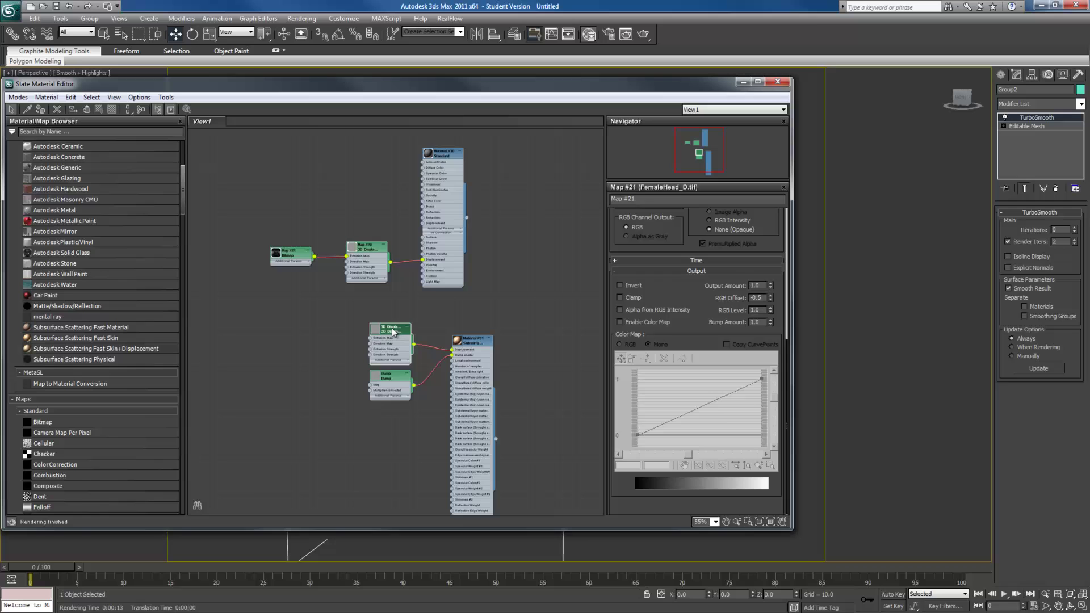
- Delete its default displacement node and wire Map #20 into Material #31's Displacement
{"action": "key", "text": "Delete"}
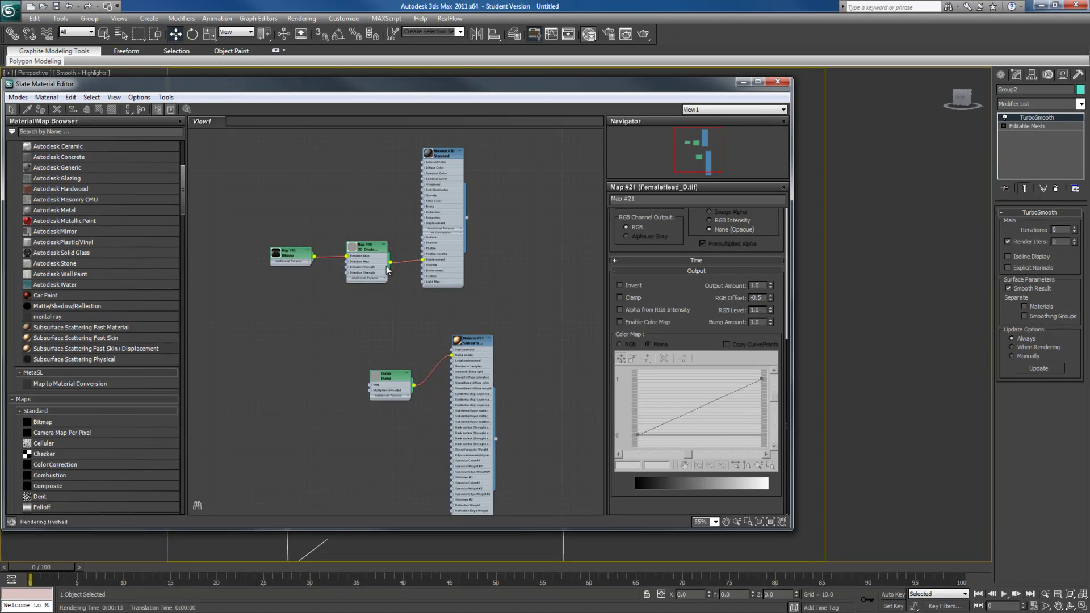
{"action": "left_click_drag", "start_coordinate": [392, 264], "coordinate": [439, 312]}
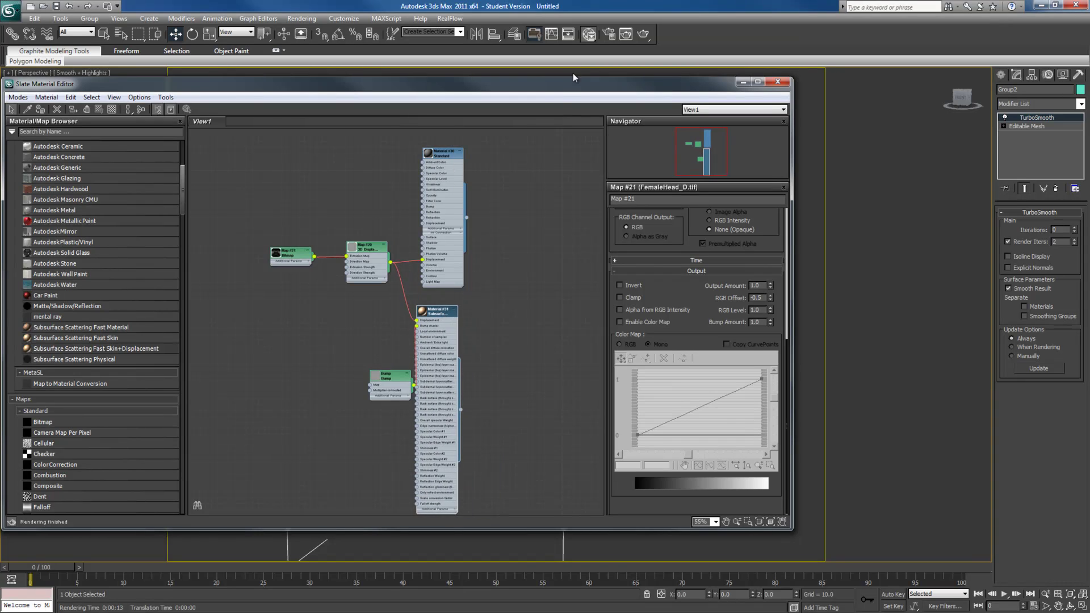
{"action": "left_click_drag", "start_coordinate": [568, 85], "coordinate": [321, 109]}
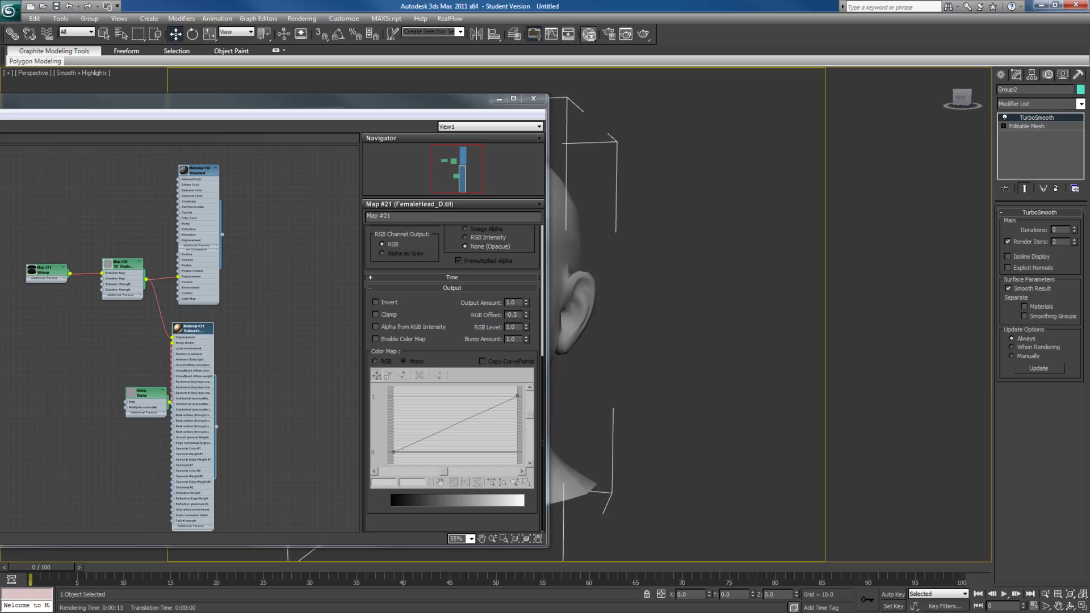
- Render the head with Material #31, then enable its 'Screen' (soft) compositing of layers option
{"action": "left_click", "coordinate": [644, 35]}
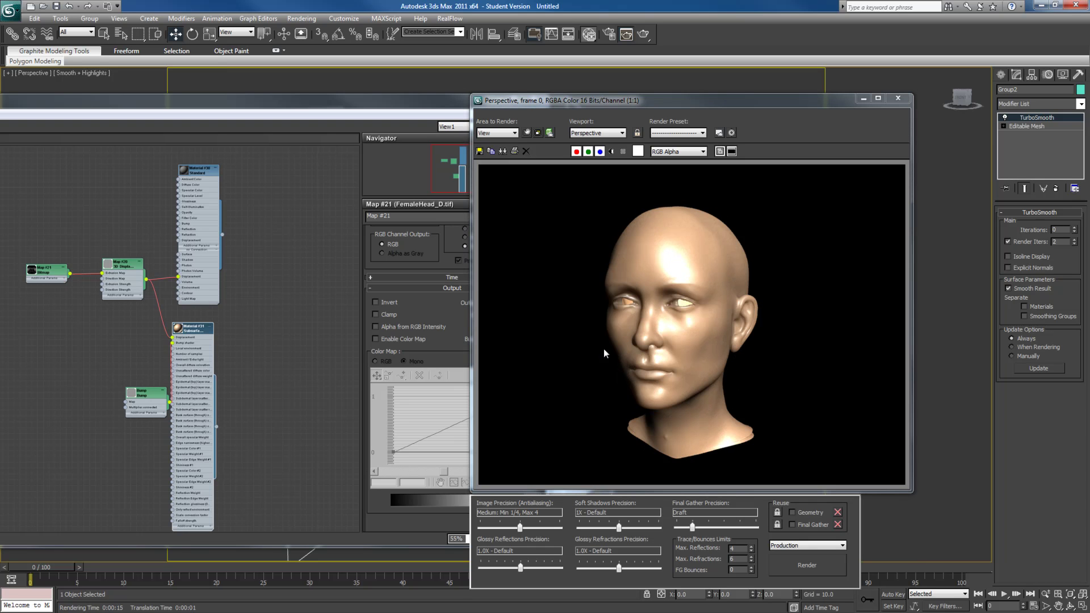
{"action": "left_click_drag", "start_coordinate": [148, 389], "coordinate": [131, 371]}
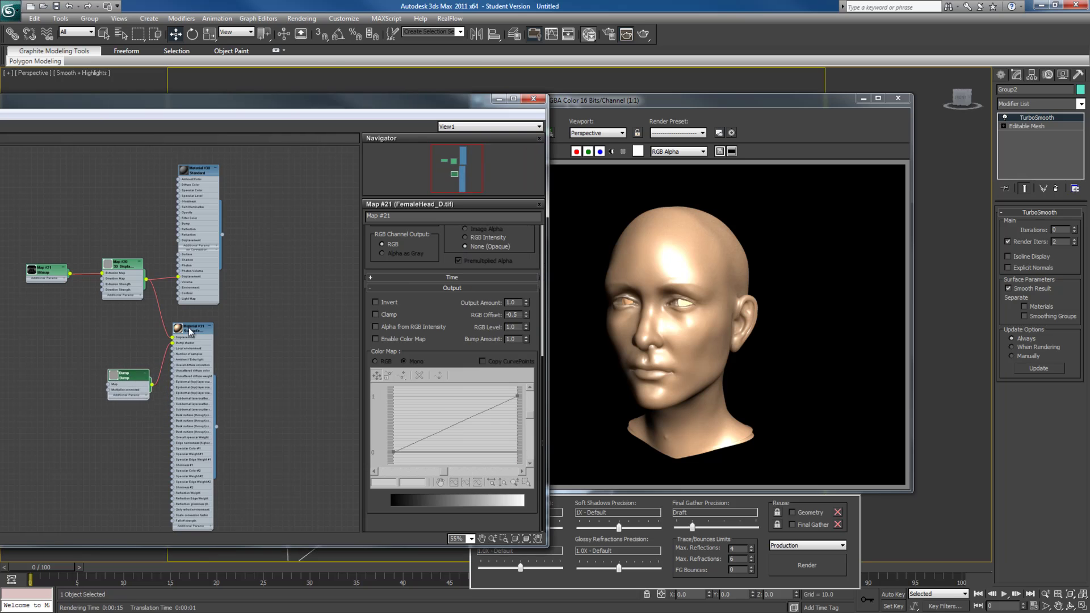
{"action": "double_click", "coordinate": [191, 333]}
{"action": "left_click_drag", "start_coordinate": [305, 101], "coordinate": [424, 55]}
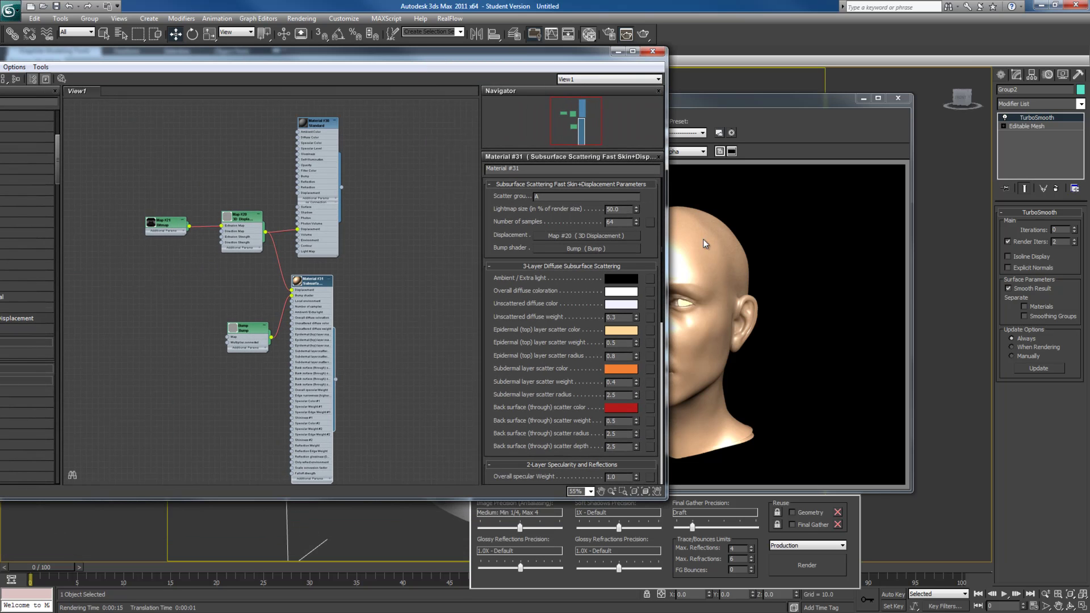
{"action": "left_click_drag", "start_coordinate": [665, 251], "coordinate": [660, 422]}
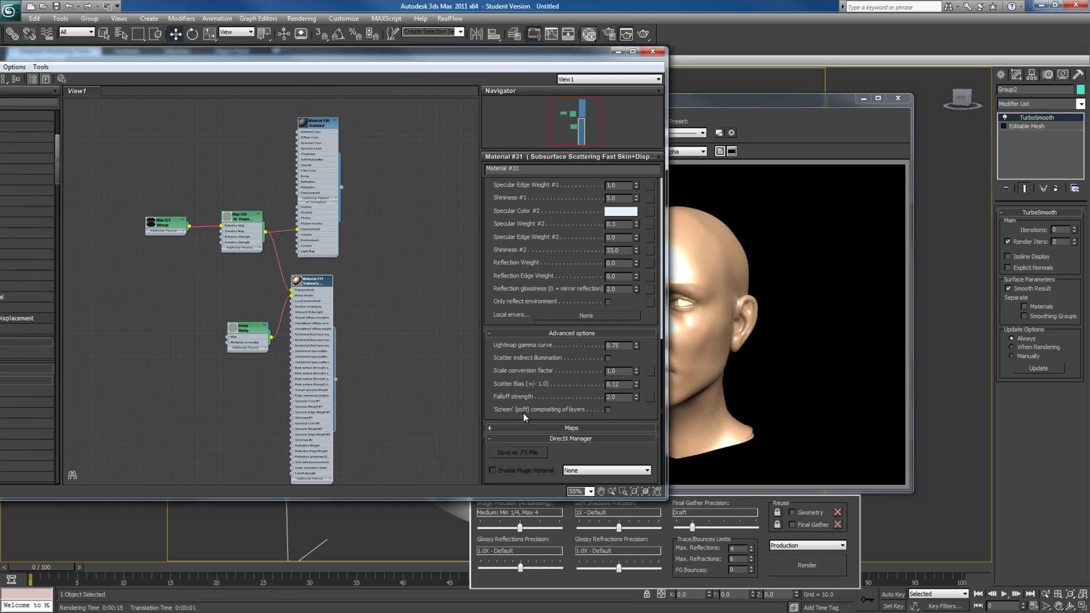
{"action": "left_click", "coordinate": [608, 410]}
{"action": "left_click", "coordinate": [764, 121]}
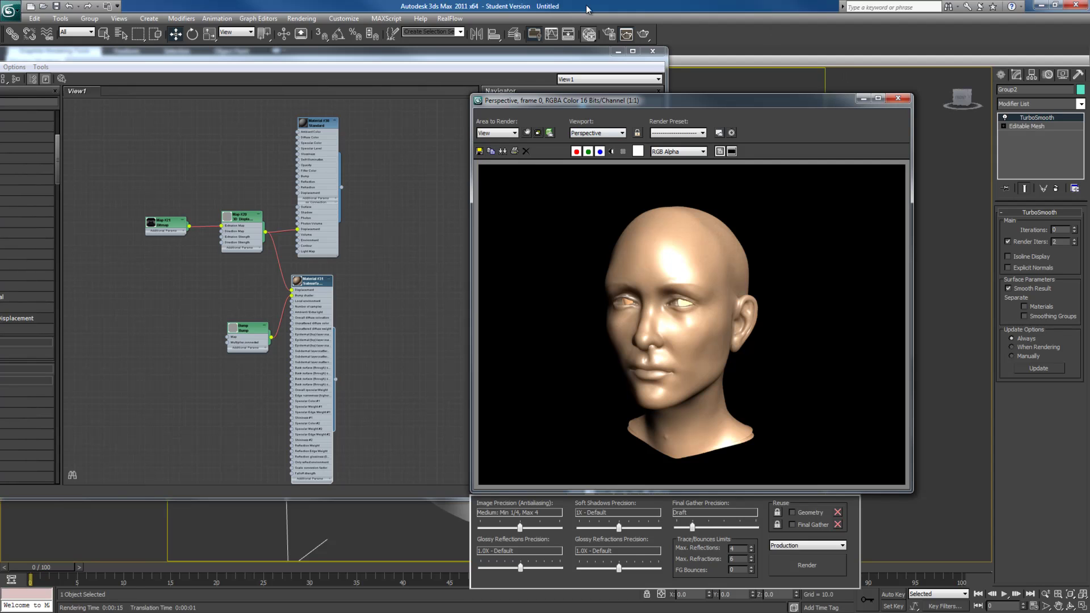
- Start a fresh production render of the head with the screen-composited skin material
{"action": "left_click", "coordinate": [640, 35]}
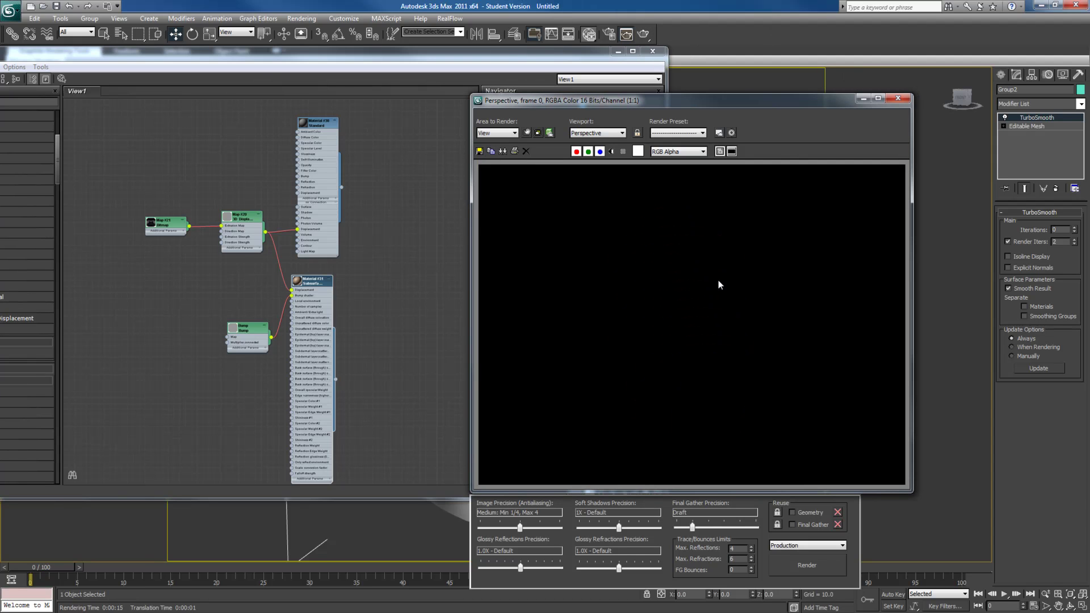